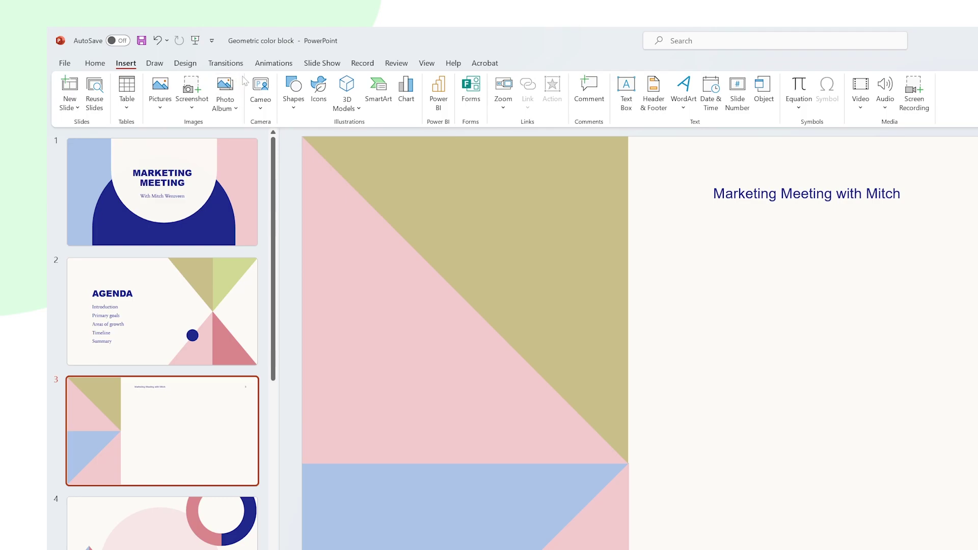
- Insert a Cameo feed on slide 3, place it below the 'Marketing Meeting with Mitch' title, and close Designer
click(269, 92)
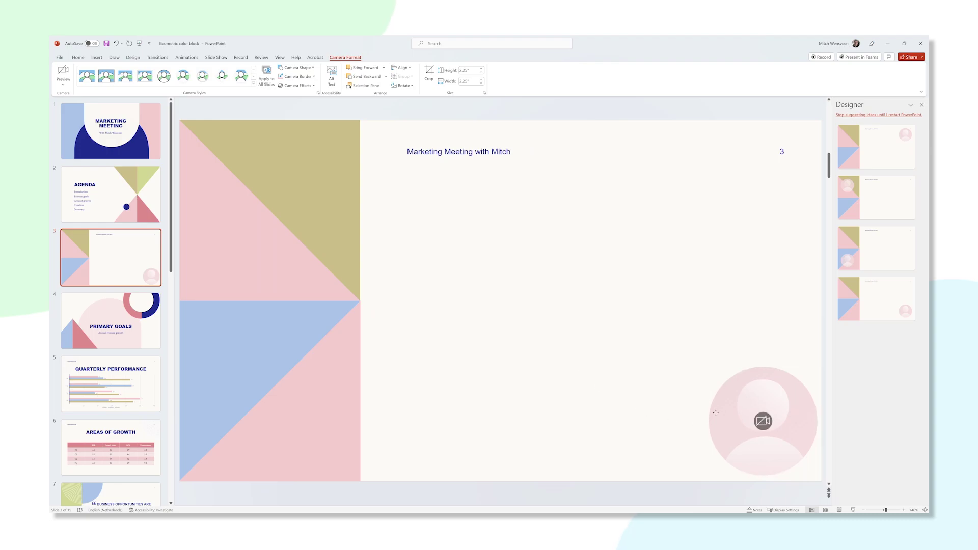
drag(716, 413, 413, 210)
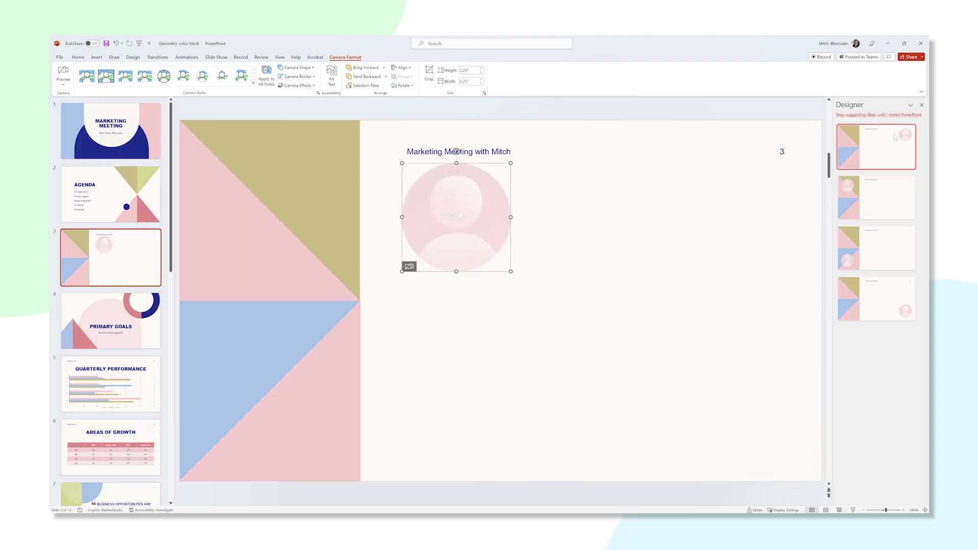
click(922, 105)
click(554, 322)
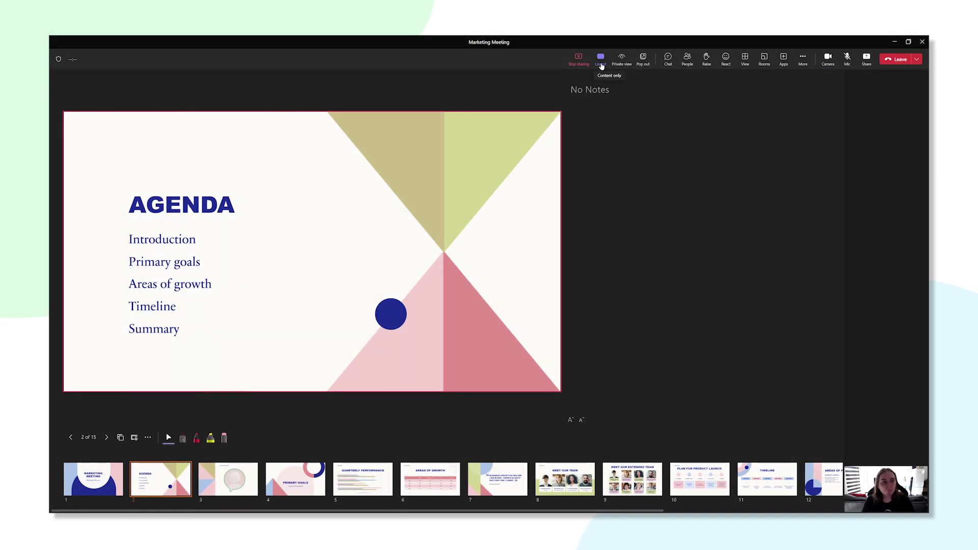
- Switch the Teams meeting layout to Cameo and advance the shared deck to slide 3
click(602, 65)
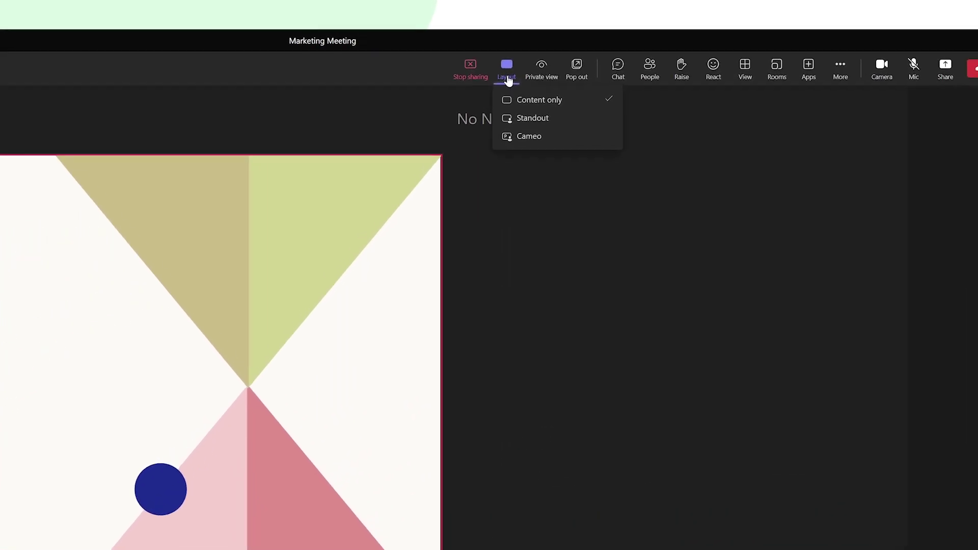
click(561, 147)
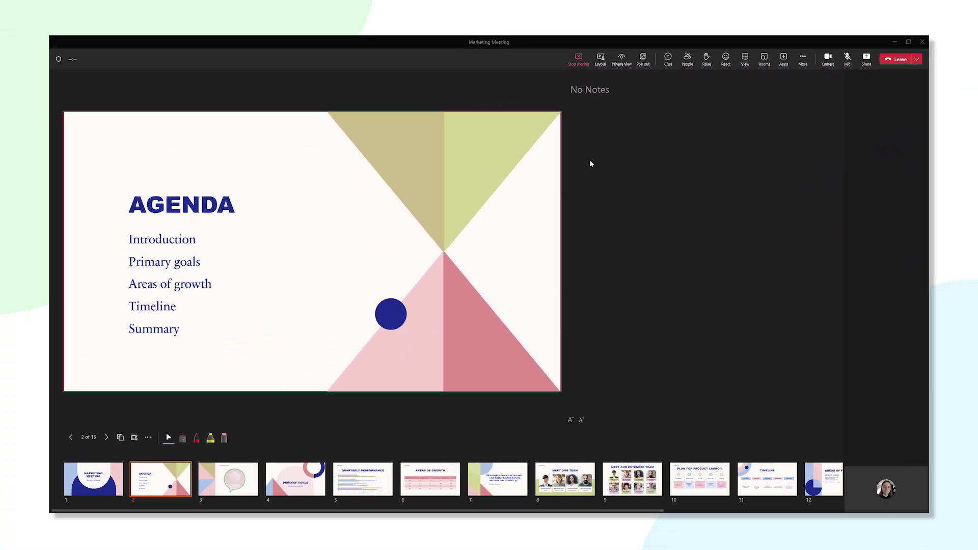
key(Right)
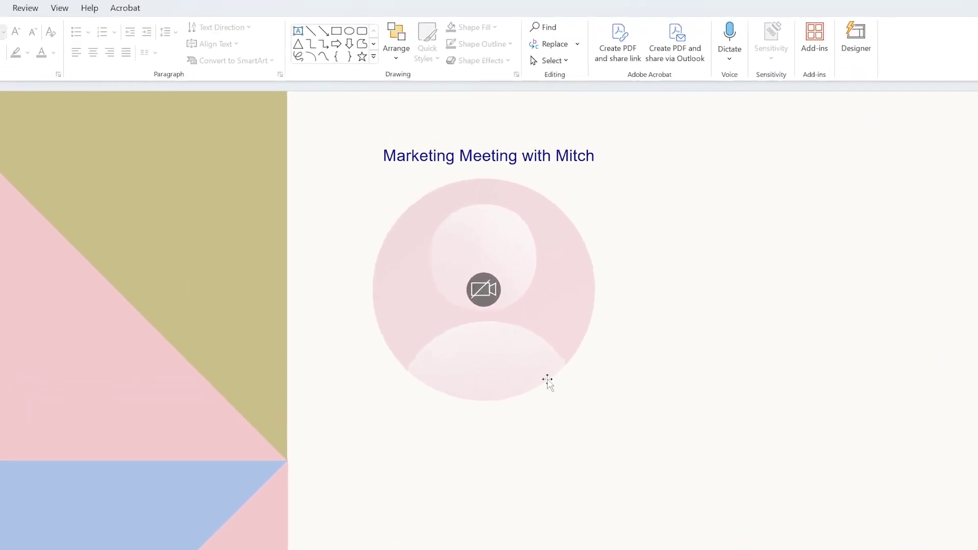
- Turn on Preview for slide 3's camera circle and check which webcam is selected
click(543, 258)
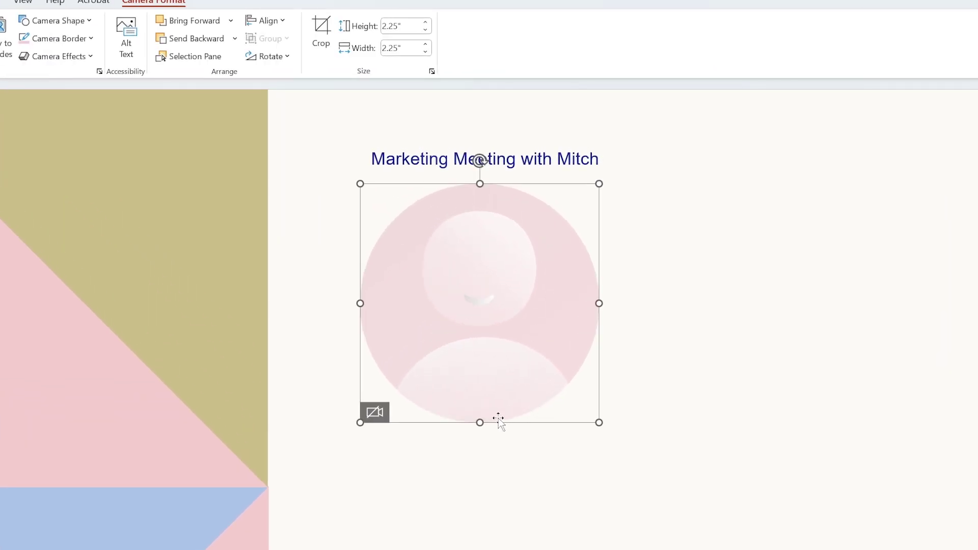
click(380, 418)
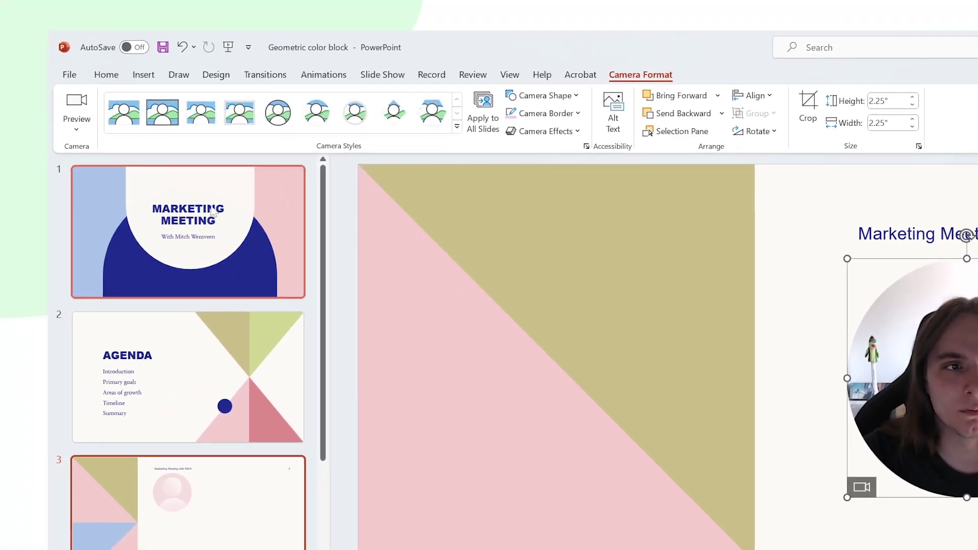
click(87, 133)
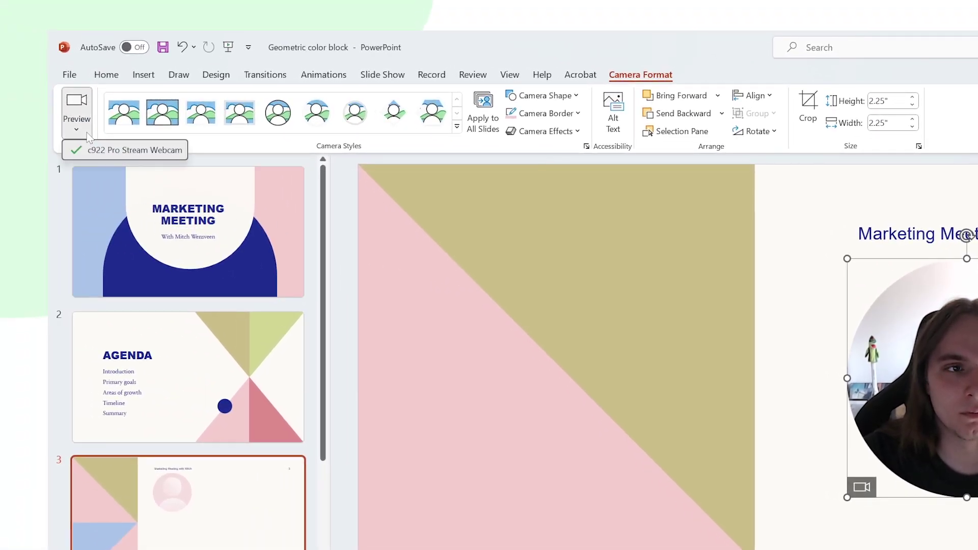
click(846, 506)
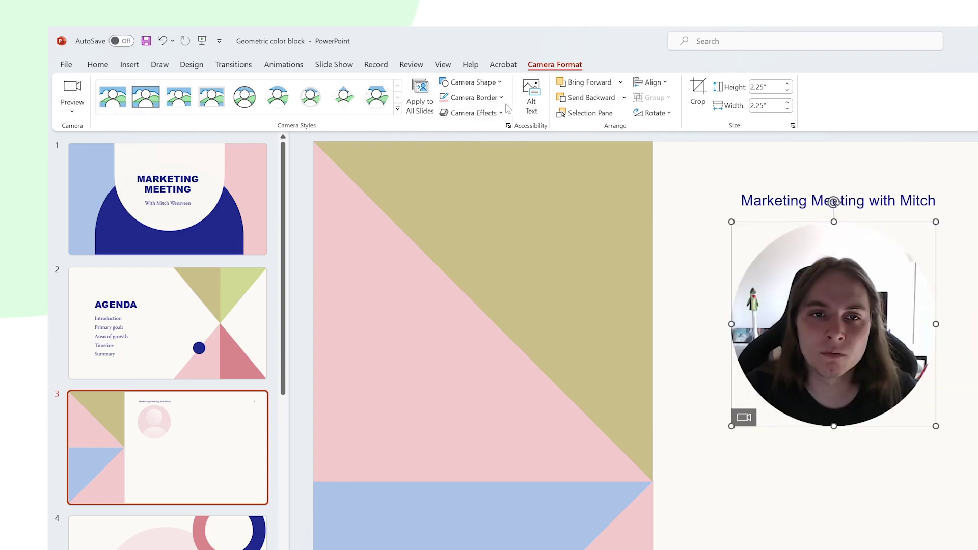
- Reshape the camera feed into an Oval Callout with a thick green border
click(499, 83)
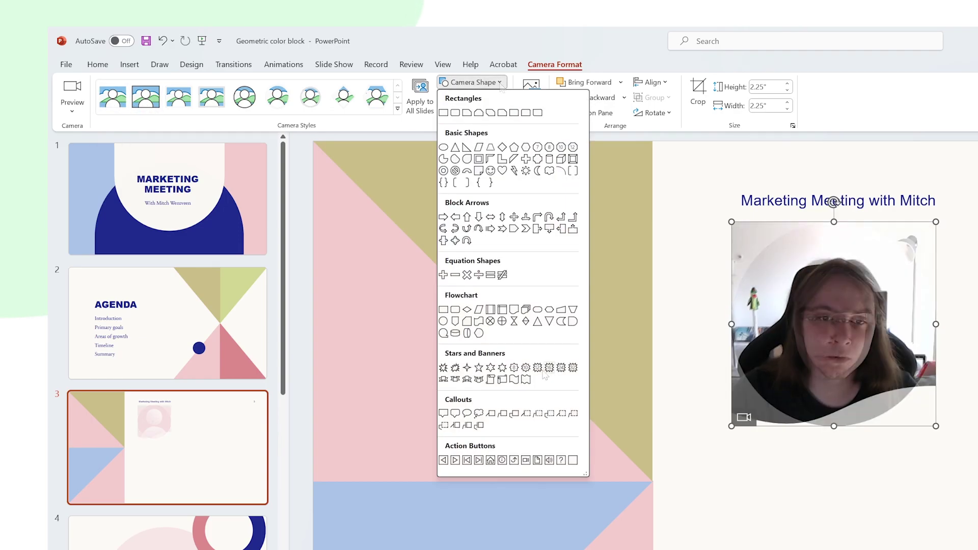
click(466, 413)
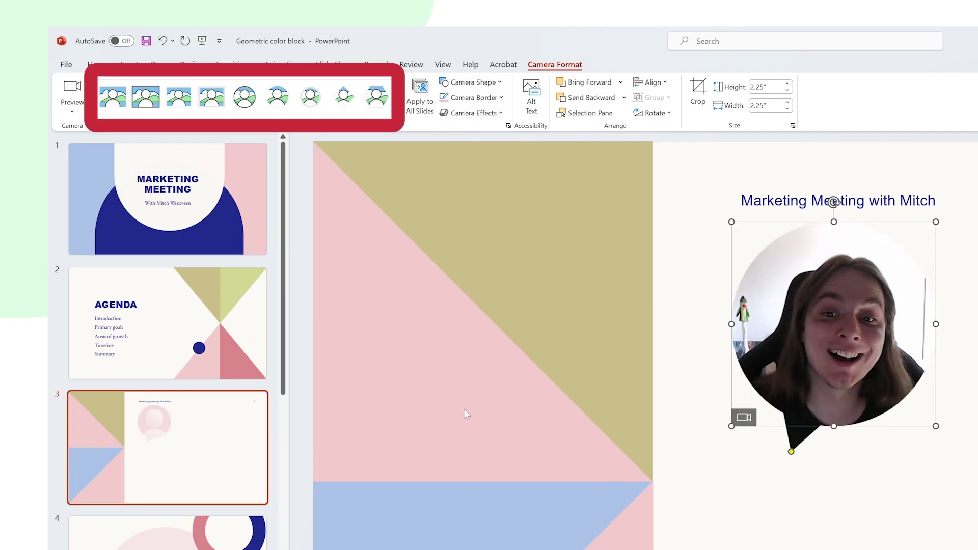
click(501, 98)
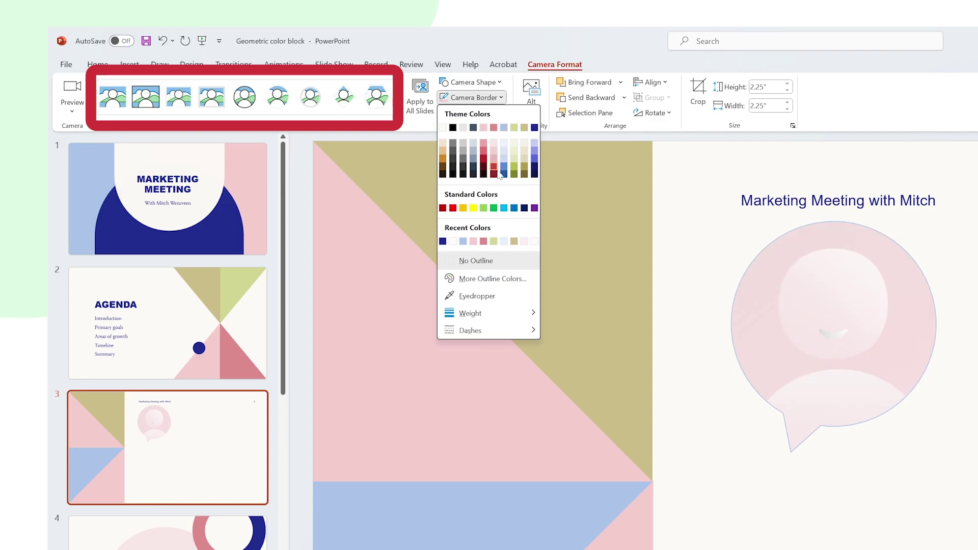
click(493, 208)
click(502, 98)
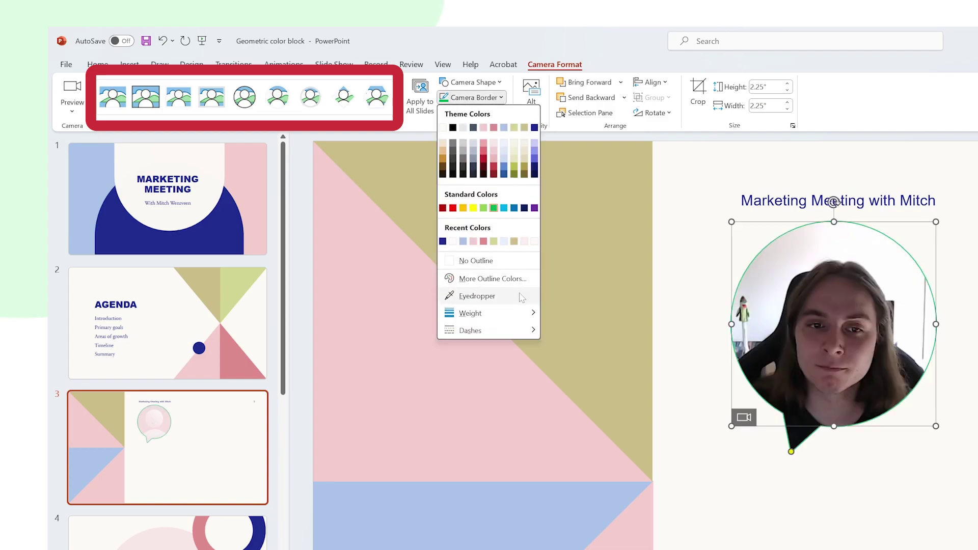
mouse_move(524, 320)
click(576, 414)
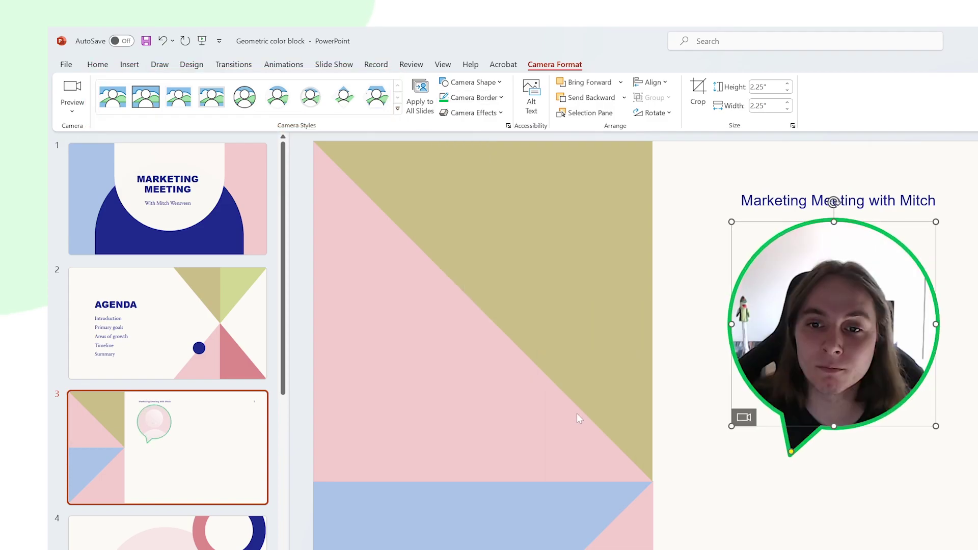
- Browse the camera's Shadow effects and send the feed behind other shapes
click(474, 112)
click(520, 201)
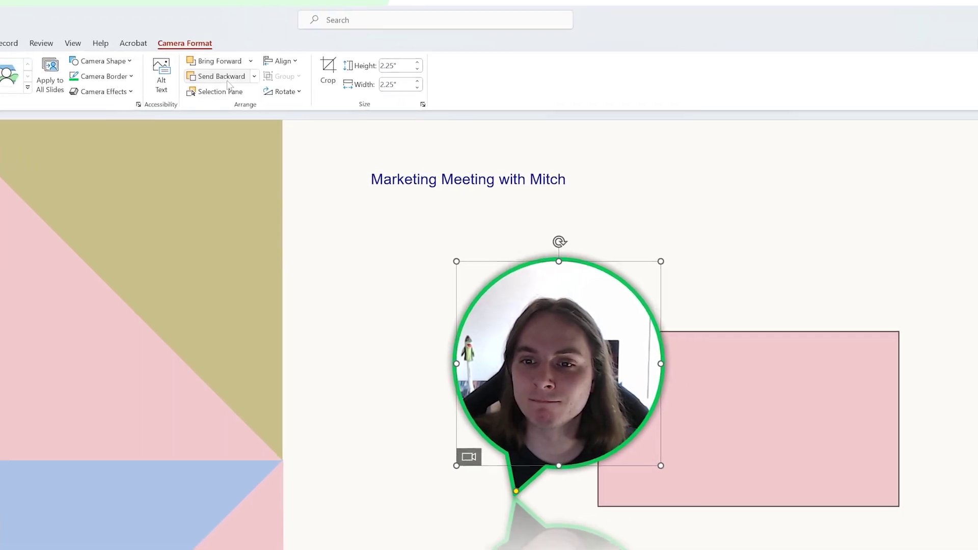
click(597, 102)
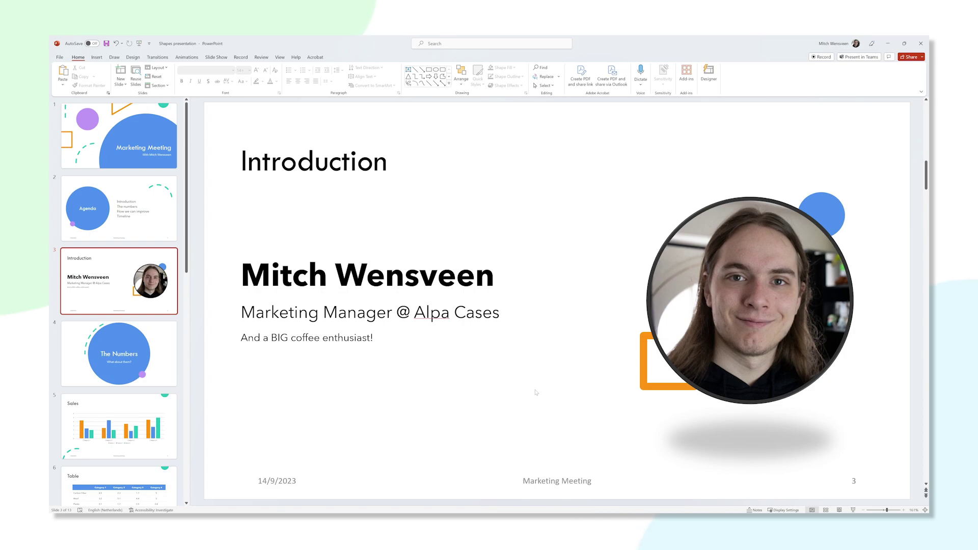
- Replace the circular portrait photo on the Introduction slide with a Cameo feed
click(769, 287)
key(Delete)
click(96, 57)
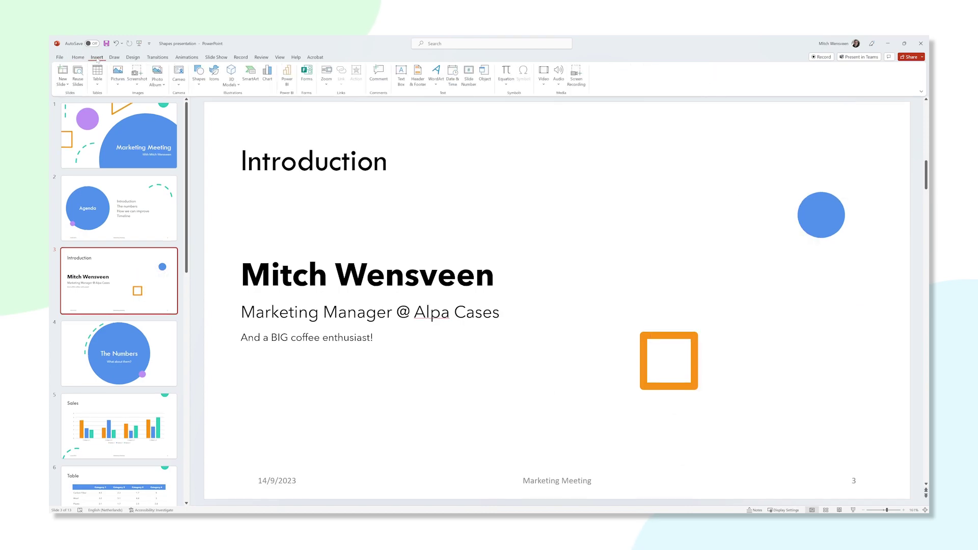
click(178, 74)
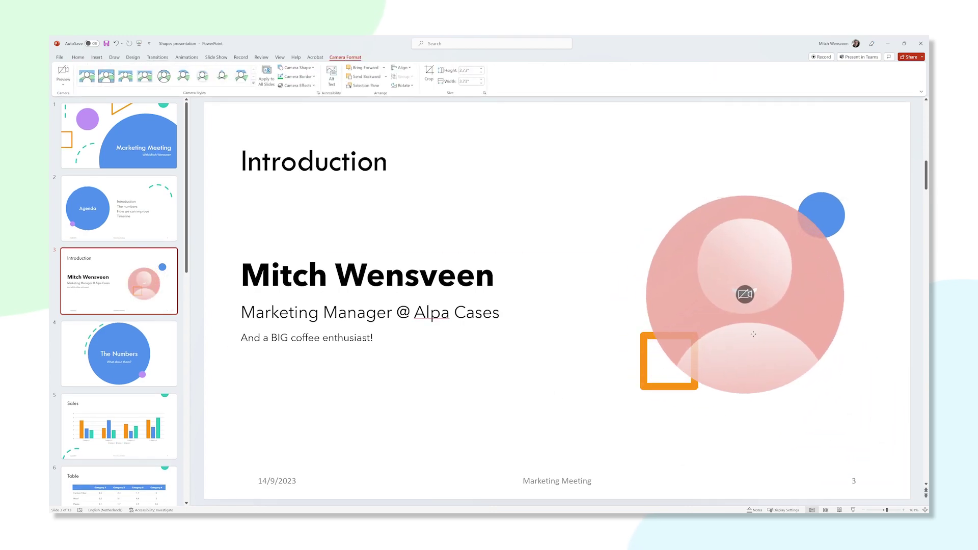
- Give the cameo an Outer shadow and turn on its live camera preview
click(297, 85)
mouse_move(303, 113)
click(340, 197)
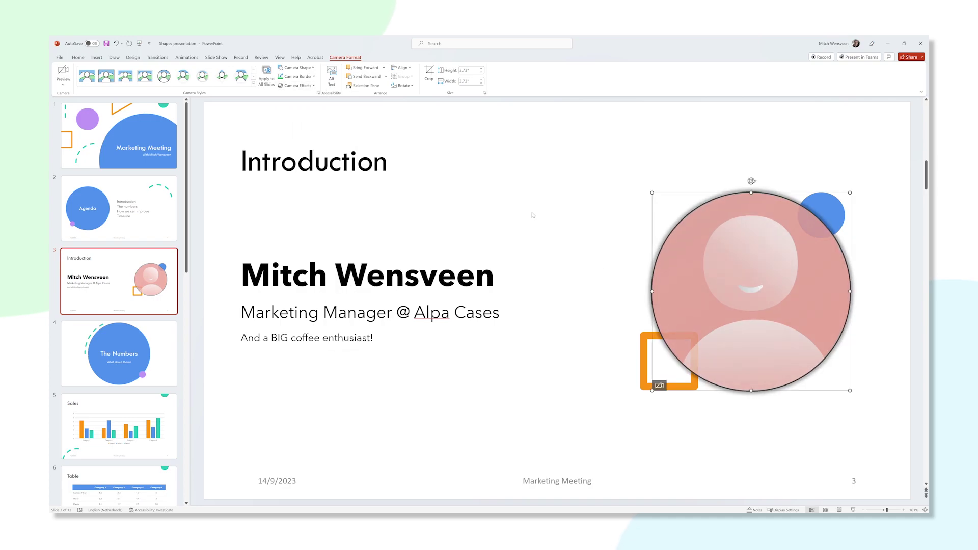
click(660, 385)
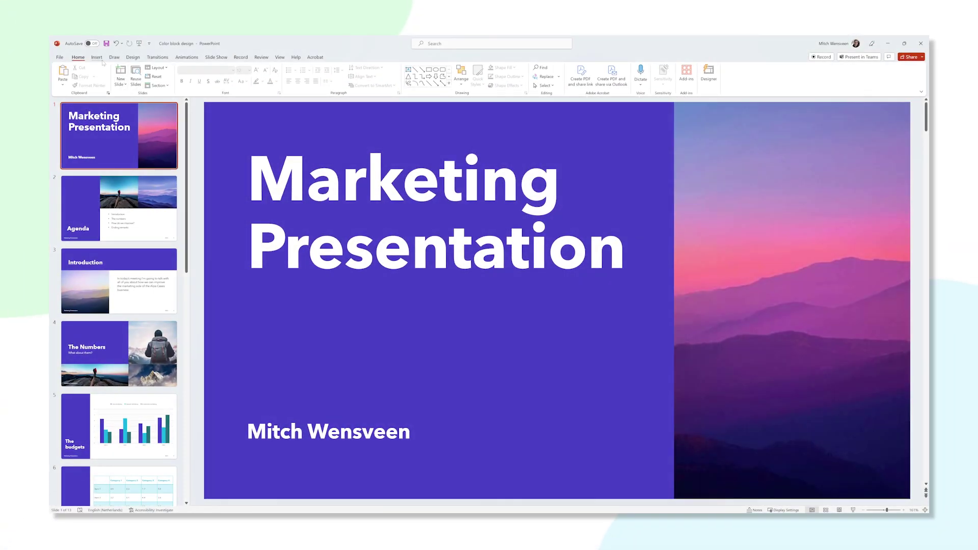
- Insert a Cameo feed on the Color block design title slide
click(98, 58)
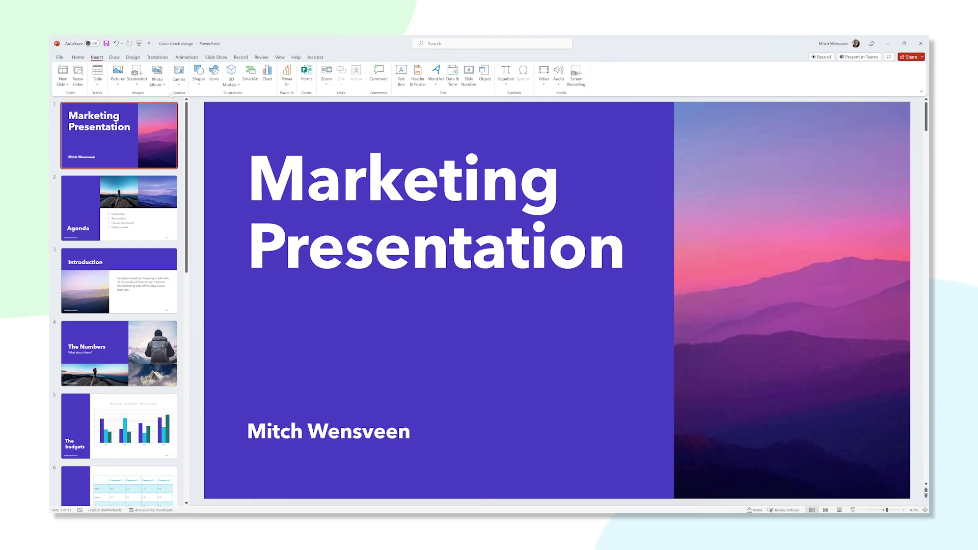
click(179, 75)
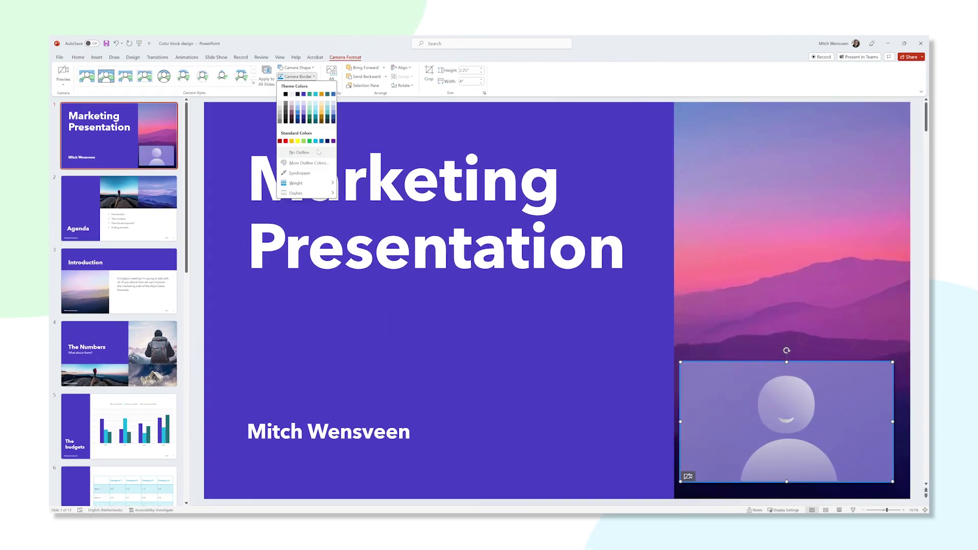
scroll(427, 361, down, 1)
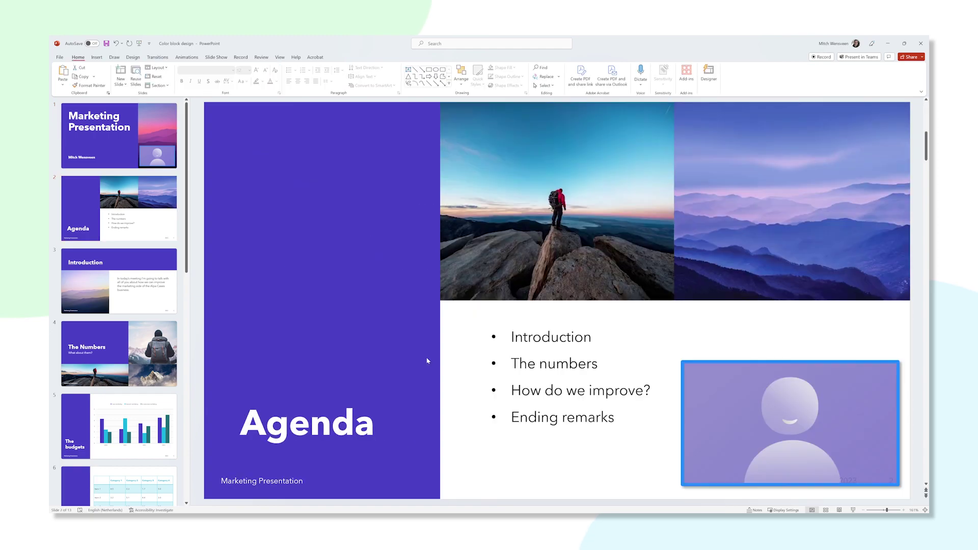
scroll(427, 360, down, 3)
- Shrink the camera feed on The budgets slide and move it to the top-left corner
click(684, 364)
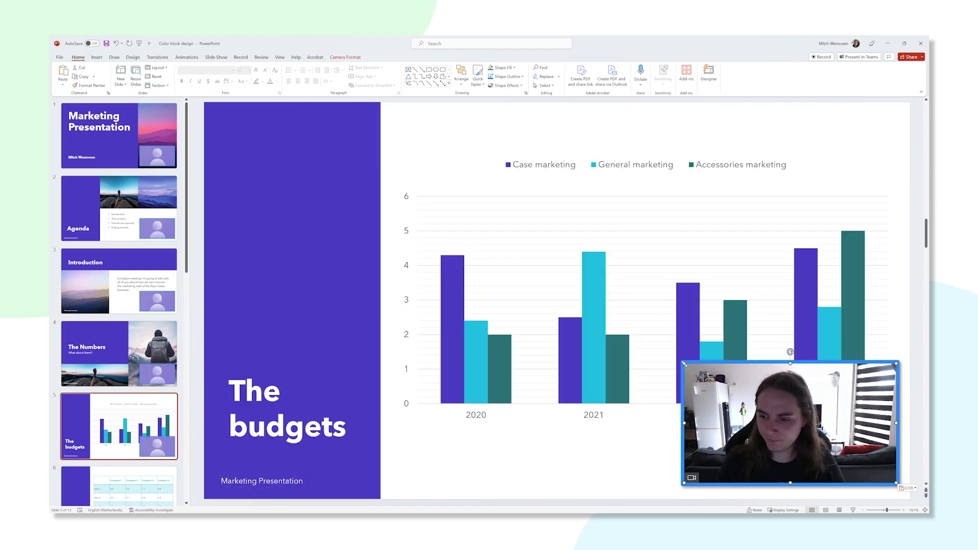
drag(684, 364, 774, 414)
drag(866, 471, 356, 190)
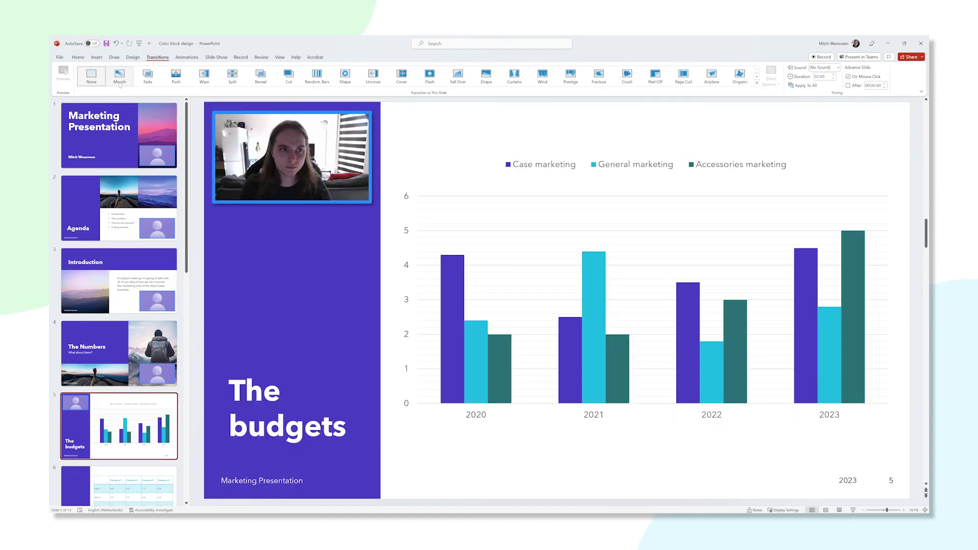
click(119, 77)
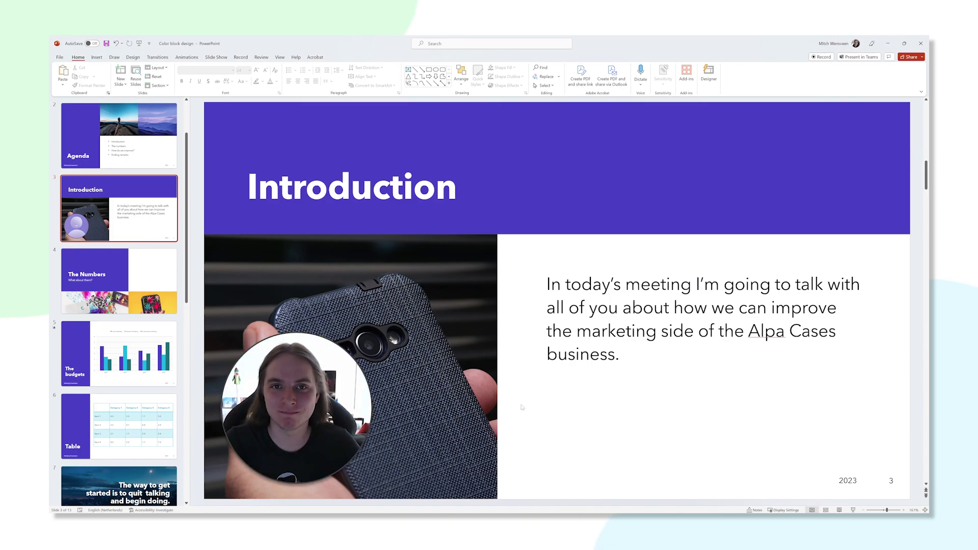
- Paste the cameo onto slide 4, The Numbers, and stretch it over the top-right panel
click(158, 292)
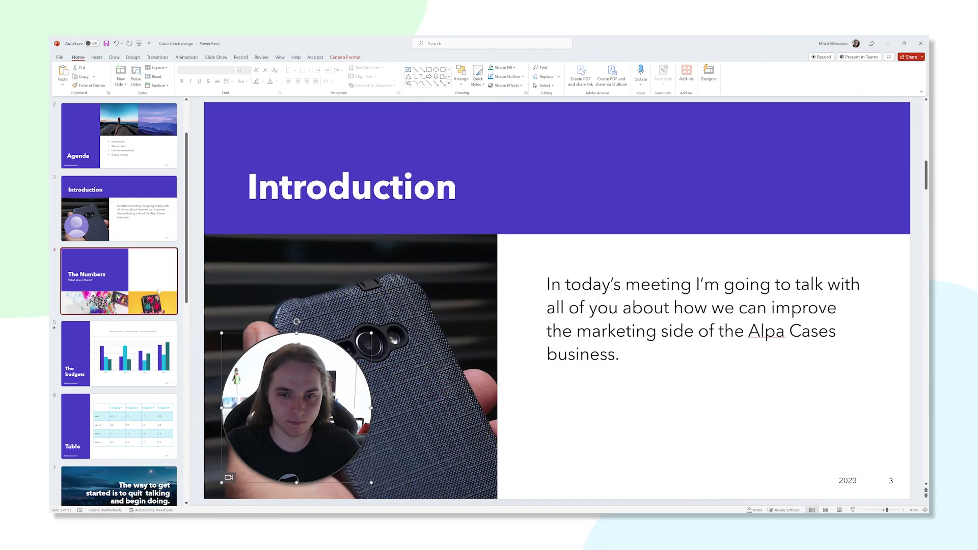
key(ctrl+v)
drag(290, 404, 744, 224)
drag(683, 196, 652, 156)
click(298, 76)
click(298, 85)
key(Escape)
drag(878, 333, 910, 365)
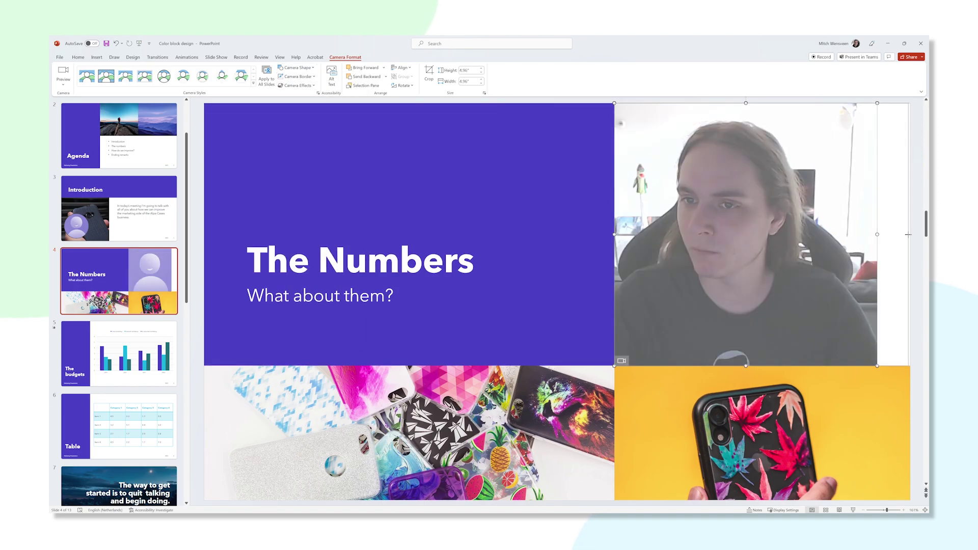
click(555, 169)
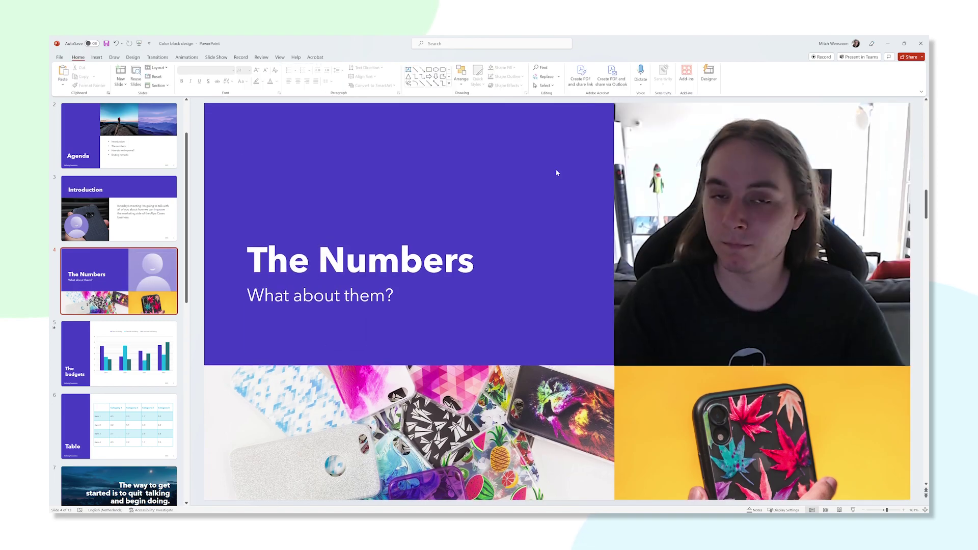
click(157, 57)
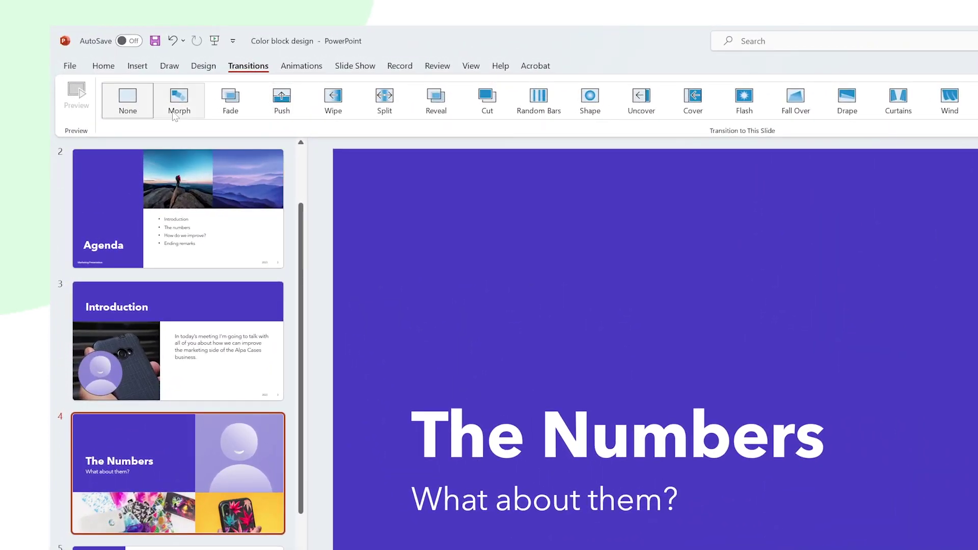
- Choose Morph as the transition for slide 4, The Numbers
click(175, 114)
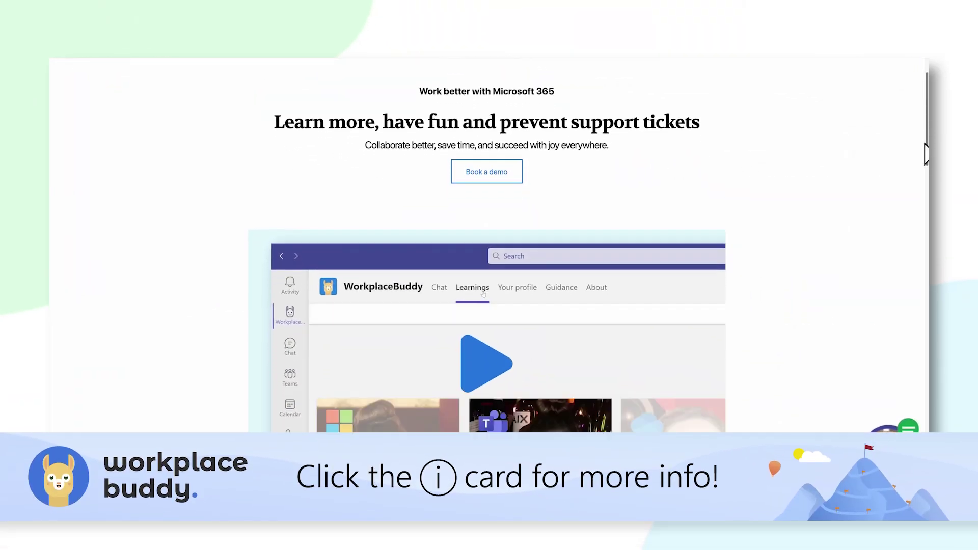
drag(926, 144, 926, 234)
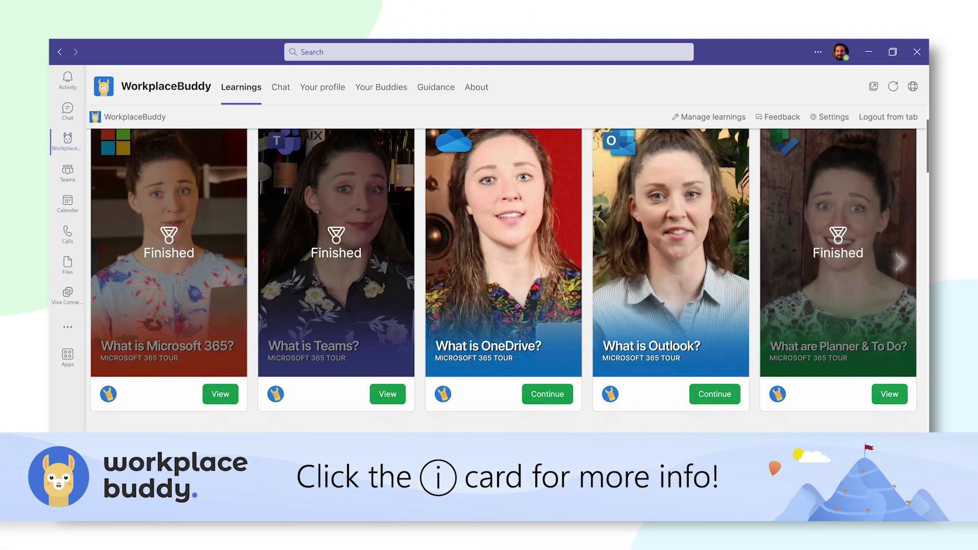
scroll(505, 280, down, 5)
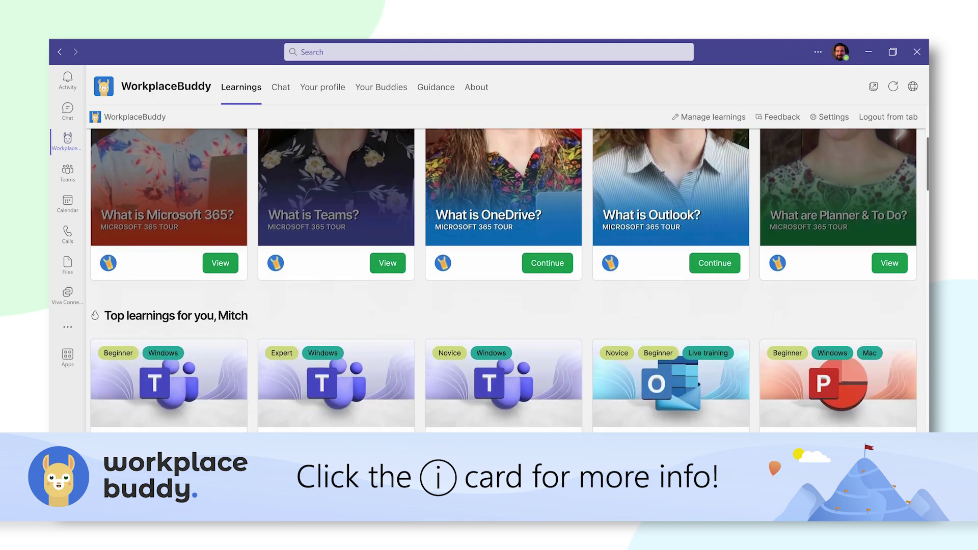
scroll(504, 280, down, 7)
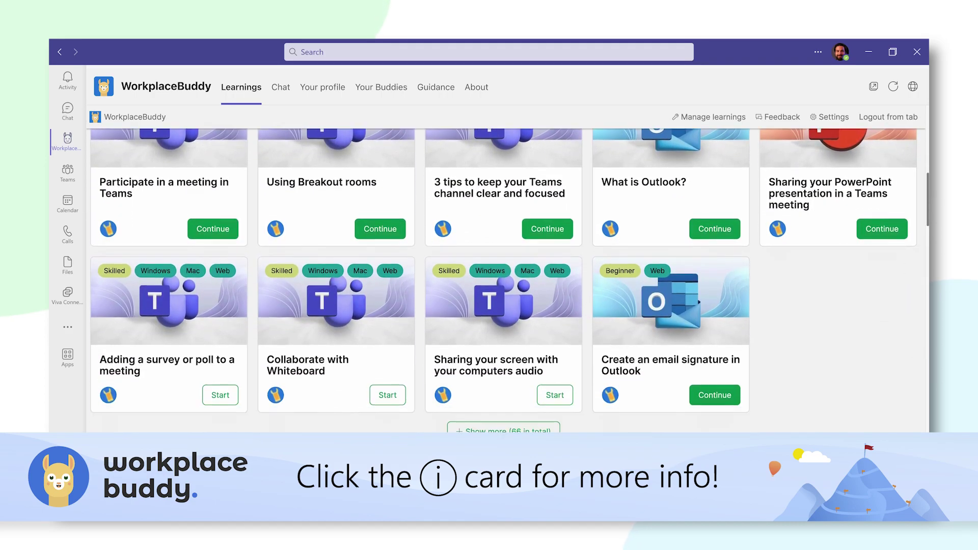
scroll(504, 280, down, 5)
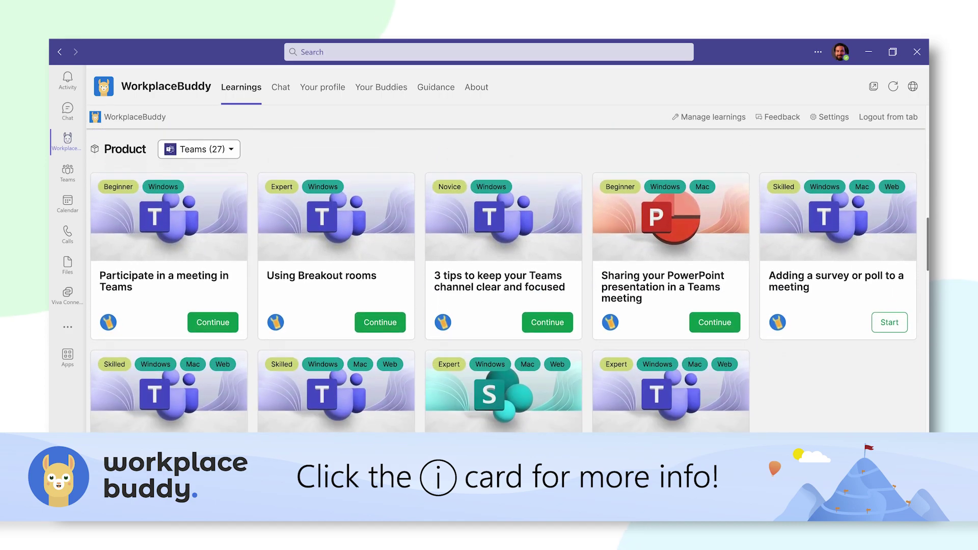
scroll(504, 280, down, 4)
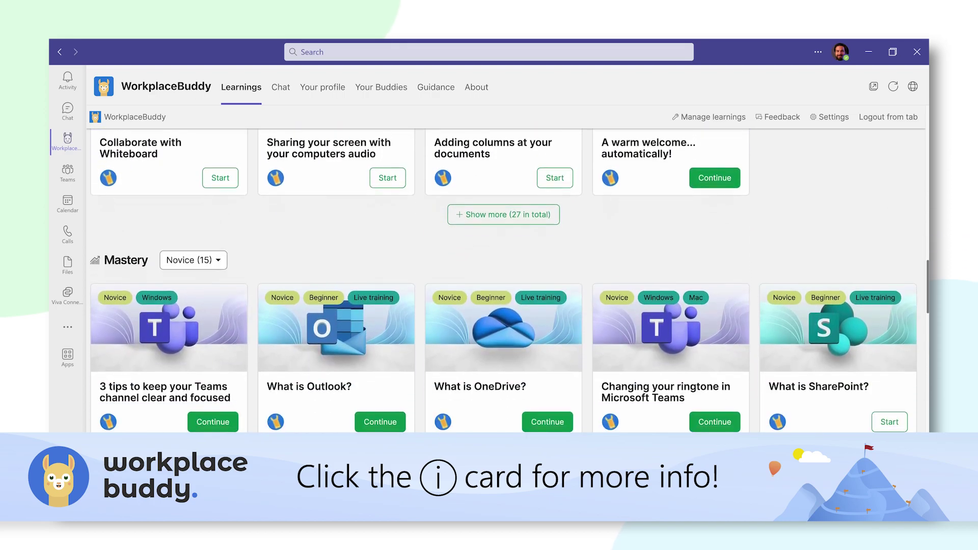